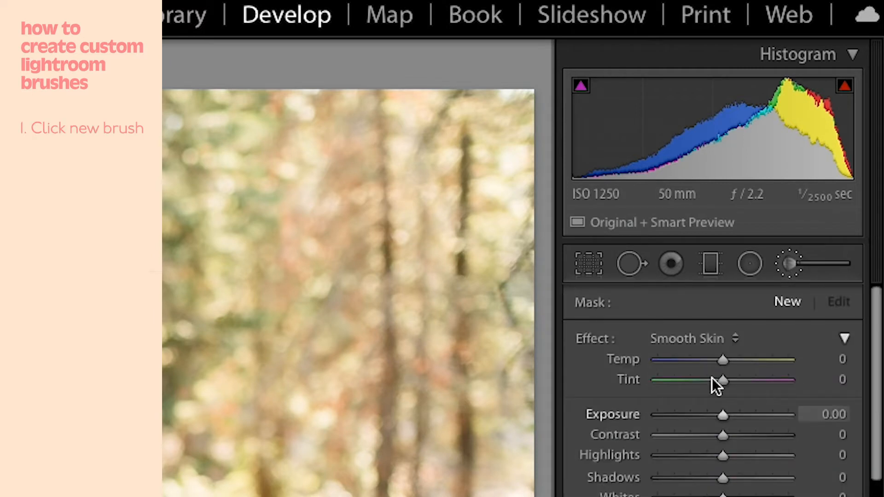
Step: Load the Add Warm effect for a new adjustment brush and raise its Temp to 22
{"action": "left_click", "coordinate": [703, 338]}
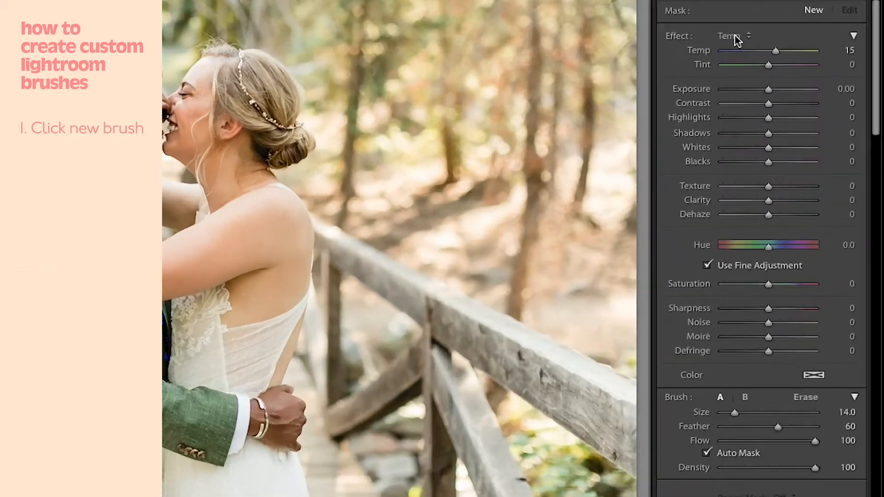
{"action": "left_click", "coordinate": [784, 138]}
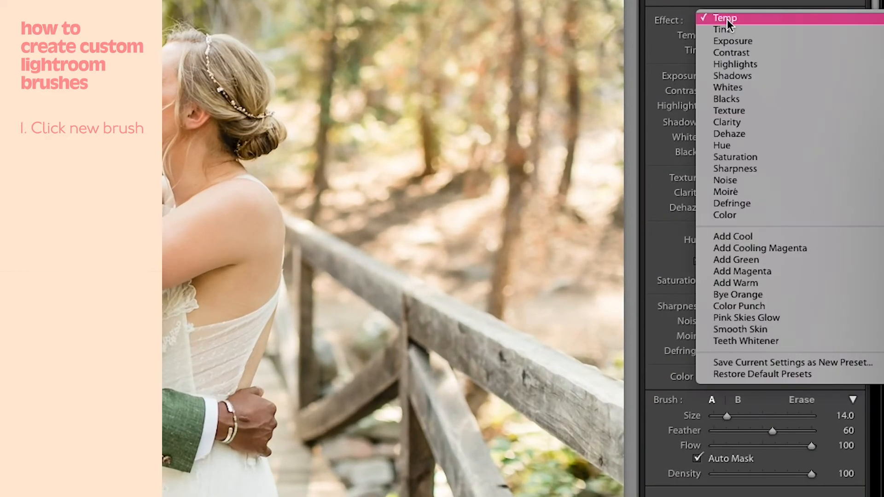
{"action": "left_click", "coordinate": [728, 282]}
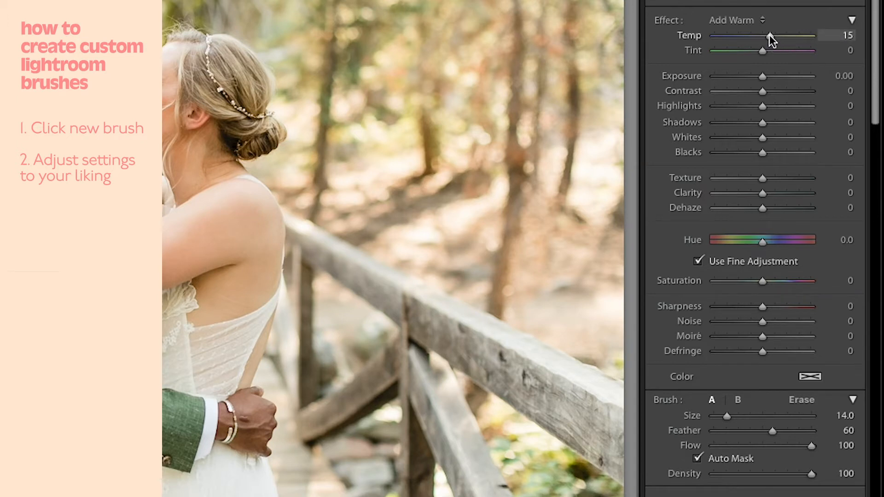
{"action": "left_click_drag", "start_coordinate": [770, 35], "coordinate": [773, 34]}
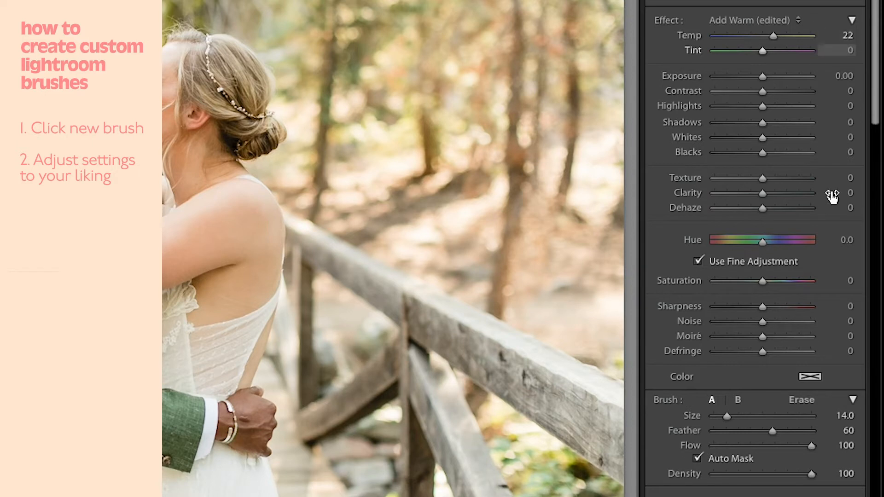
Step: Save the current brush settings as a new preset named +22 Glow and check it among the effects
{"action": "left_click", "coordinate": [736, 21]}
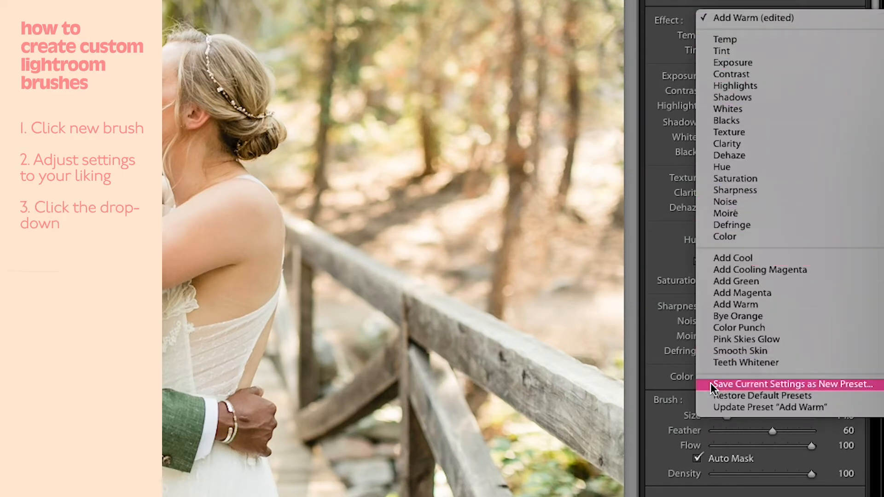
{"action": "left_click", "coordinate": [817, 384]}
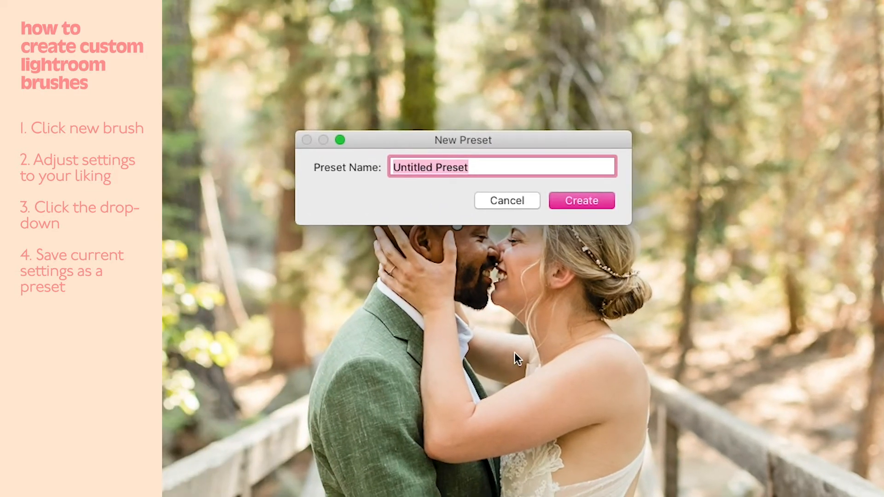
{"action": "type", "text": "+22 Glow"}
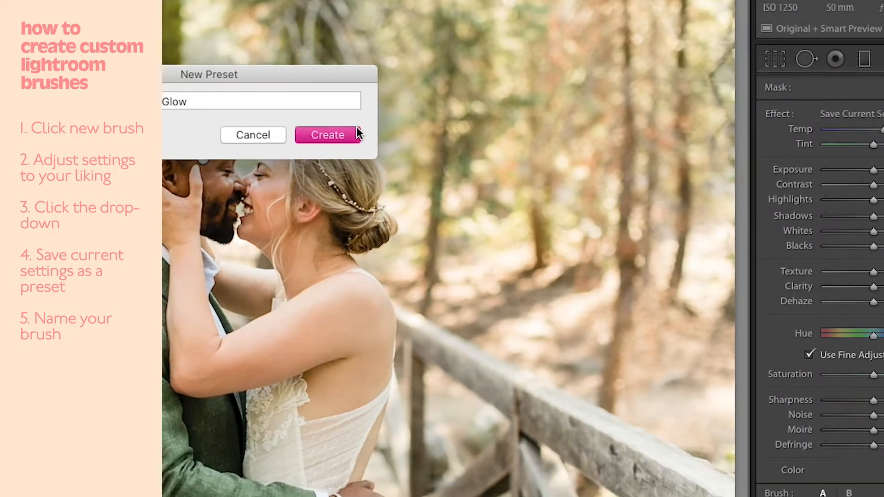
{"action": "left_click", "coordinate": [598, 201]}
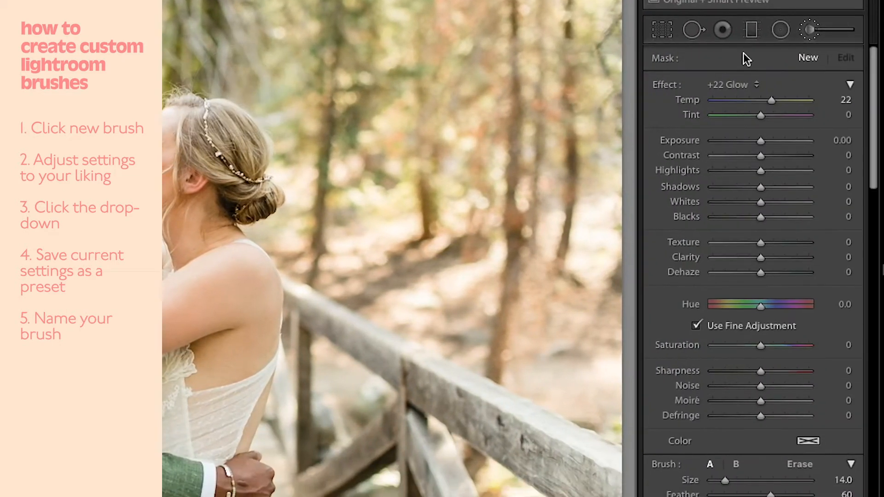
{"action": "left_click", "coordinate": [737, 86]}
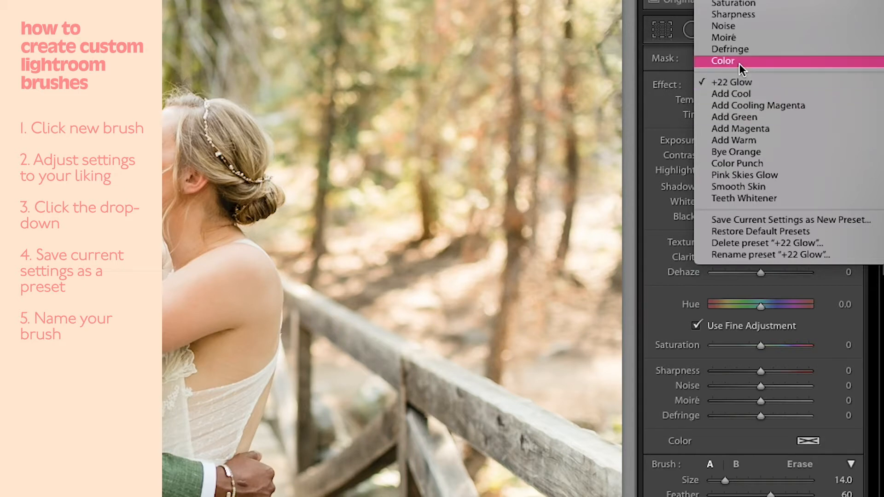
{"action": "left_click", "coordinate": [393, 103]}
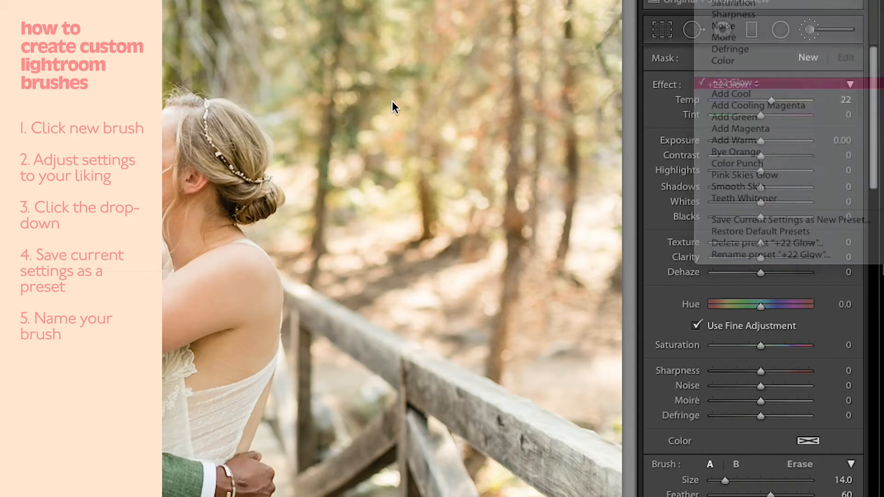
Step: Enlarge the brush to size 31 and paint the +22 Glow effect over the foliage beside the bridge railing
{"action": "scroll", "coordinate": [392, 103], "scroll_direction": "up", "scroll_amount": 3}
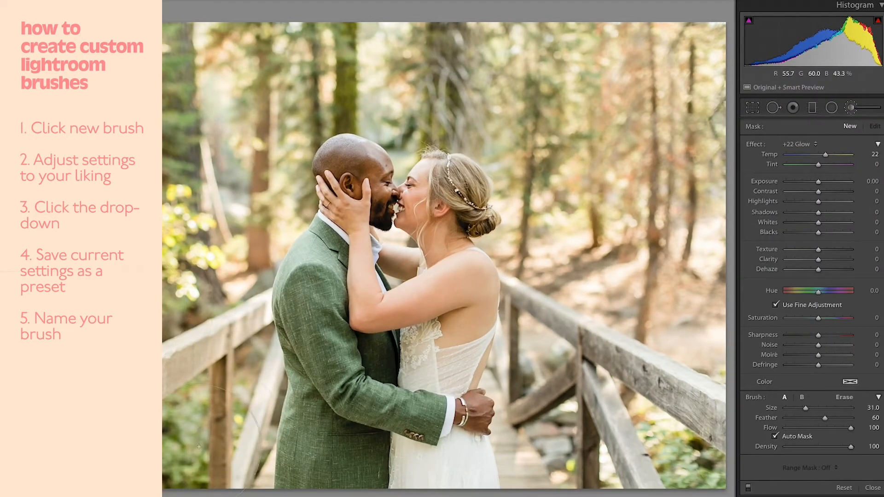
{"action": "left_click_drag", "start_coordinate": [677, 419], "coordinate": [699, 460]}
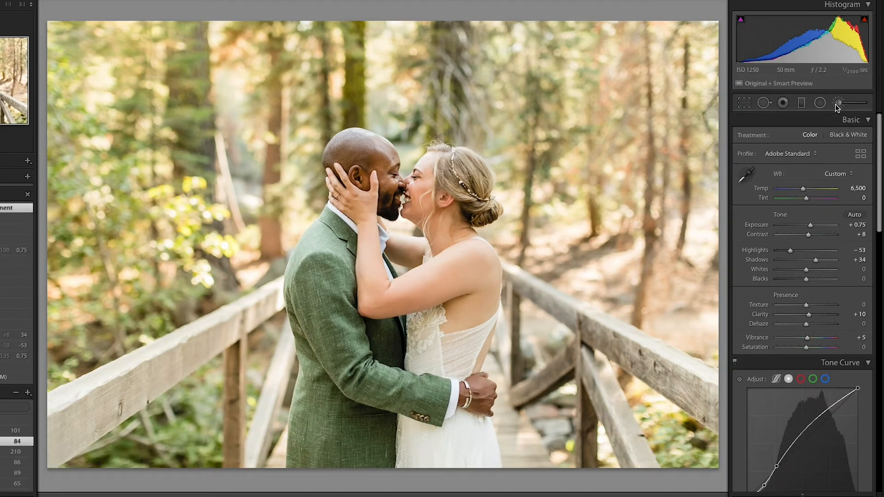
Step: Reactivate the adjustment brush with the Add Warm effect, reduce its size to 6 and dab the groom's cheek
{"action": "left_click", "coordinate": [852, 108]}
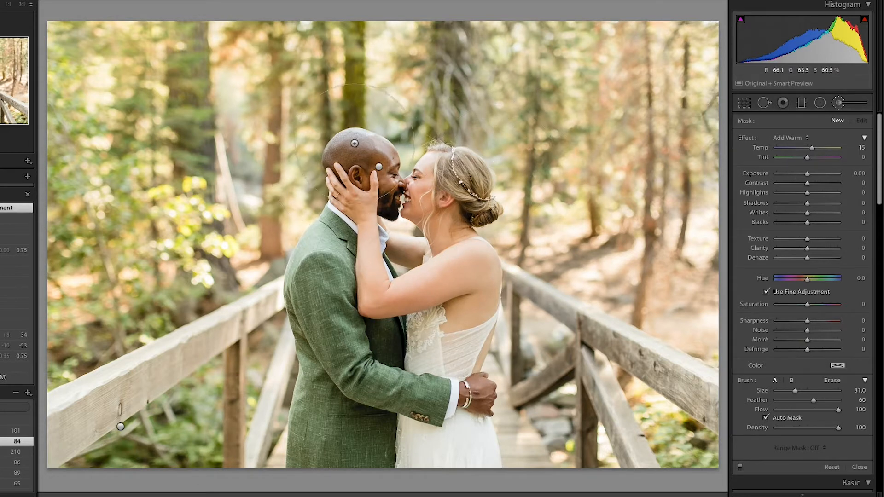
{"action": "scroll", "coordinate": [497, 243], "scroll_direction": "down", "scroll_amount": 10}
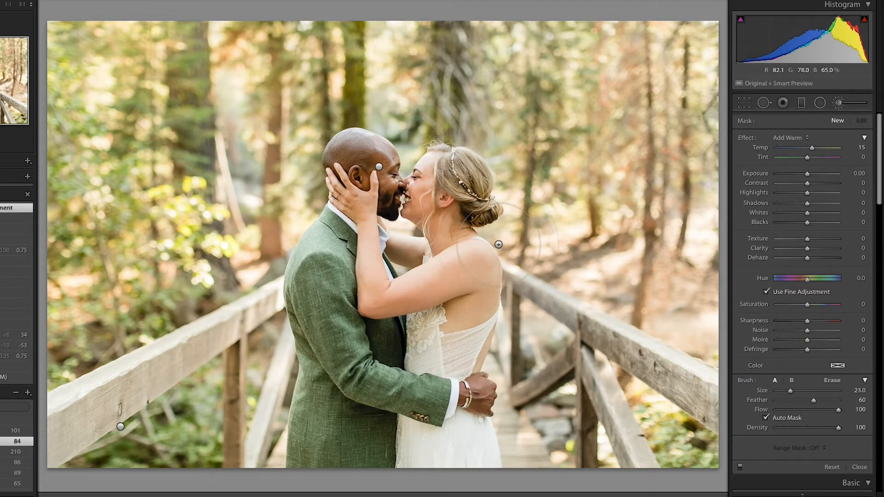
{"action": "scroll", "coordinate": [447, 211], "scroll_direction": "down", "scroll_amount": 4}
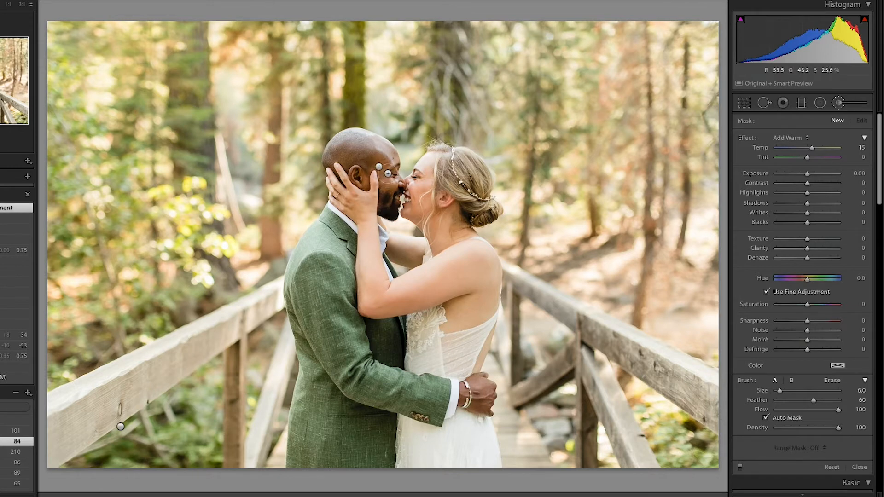
{"action": "left_click", "coordinate": [388, 173]}
Step: Switch the brush to the Add Green effect and paint the bride's face and neck at size 6
{"action": "left_click", "coordinate": [782, 137]}
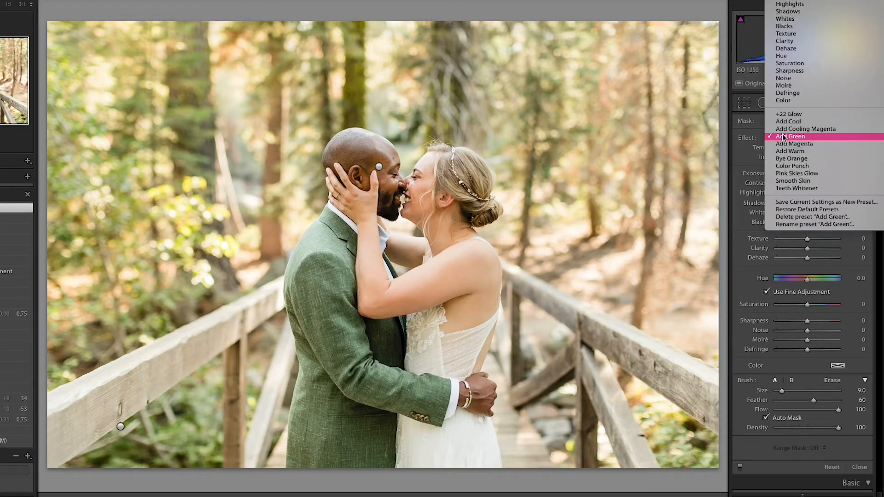
{"action": "left_click", "coordinate": [783, 137]}
{"action": "scroll", "coordinate": [418, 187], "scroll_direction": "down", "scroll_amount": 1}
{"action": "left_click_drag", "start_coordinate": [415, 179], "coordinate": [413, 182]}
{"action": "left_click_drag", "start_coordinate": [409, 221], "coordinate": [411, 223]}
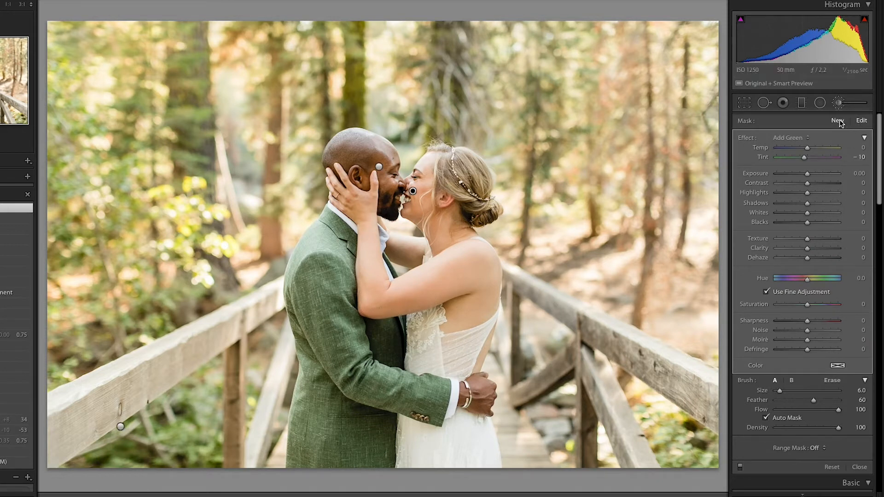
Step: Paint a new Add Magenta brush of size 9 over the bride's shoulder and back, and set its Tint to 15
{"action": "left_click", "coordinate": [838, 121]}
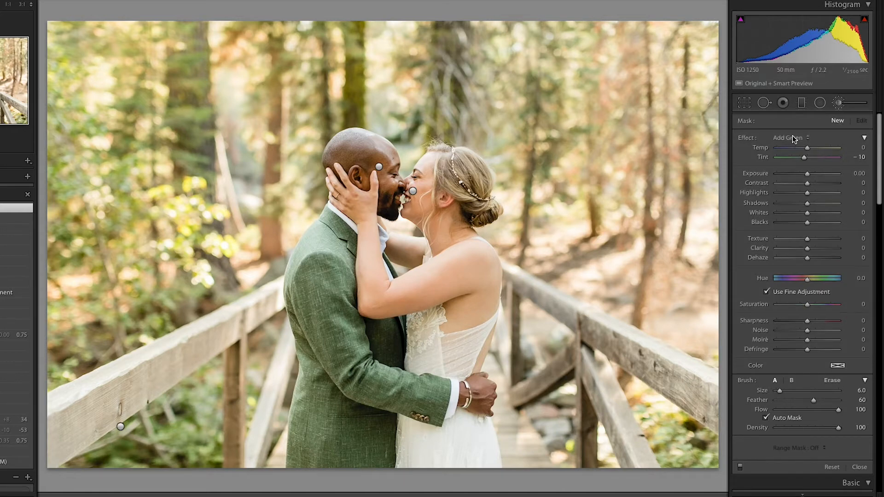
{"action": "left_click", "coordinate": [793, 138]}
{"action": "left_click", "coordinate": [794, 146]}
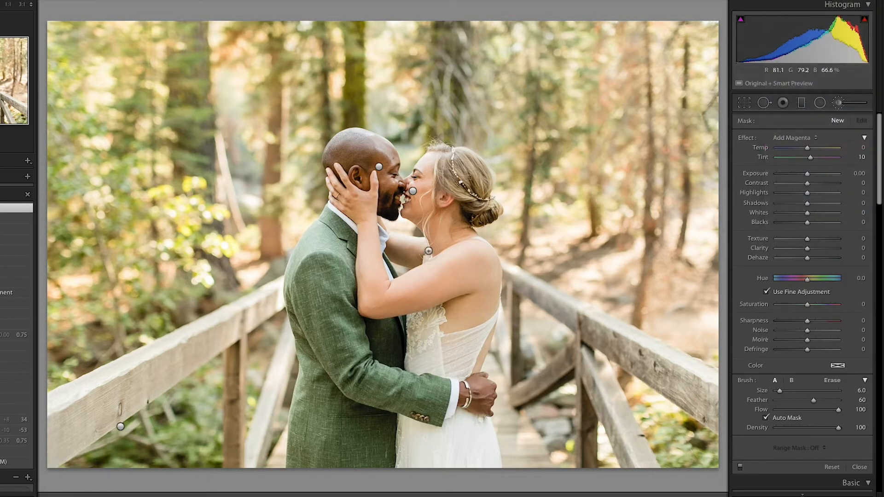
{"action": "scroll", "coordinate": [472, 310], "scroll_direction": "up", "scroll_amount": 3}
{"action": "left_click", "coordinate": [494, 263]}
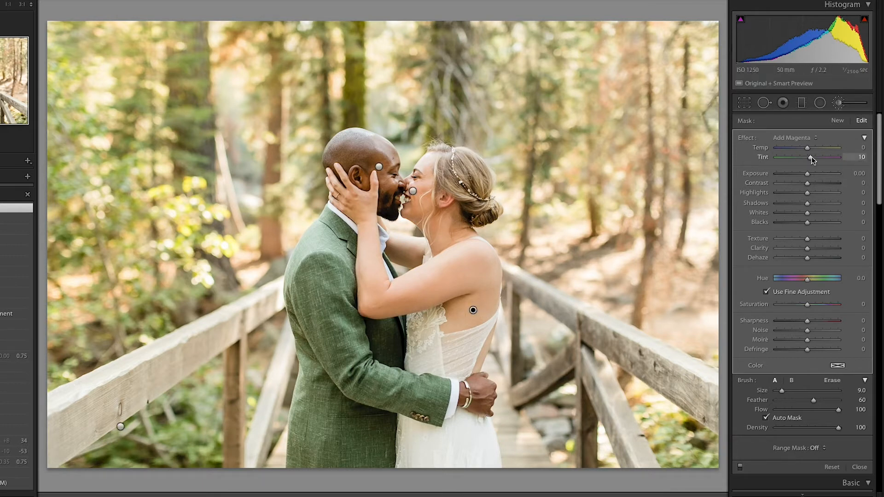
{"action": "left_click_drag", "start_coordinate": [812, 158], "coordinate": [813, 159]}
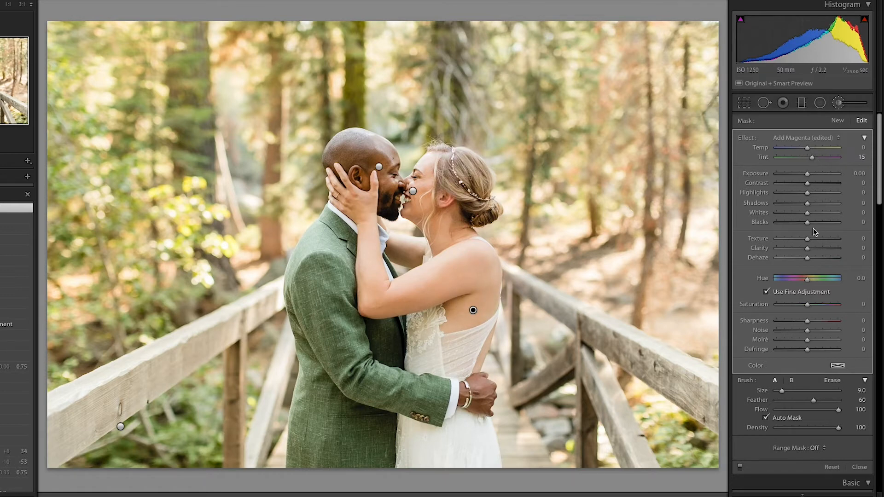
Step: Paint another Add Magenta brush of size 7 over the groom's face with the pins hidden, and set its Tint to 14
{"action": "key", "text": "k"}
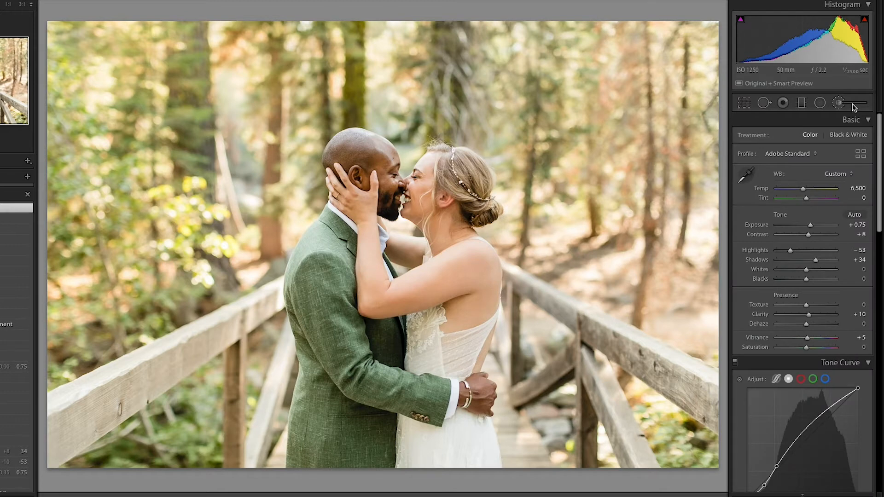
{"action": "left_click", "coordinate": [852, 104]}
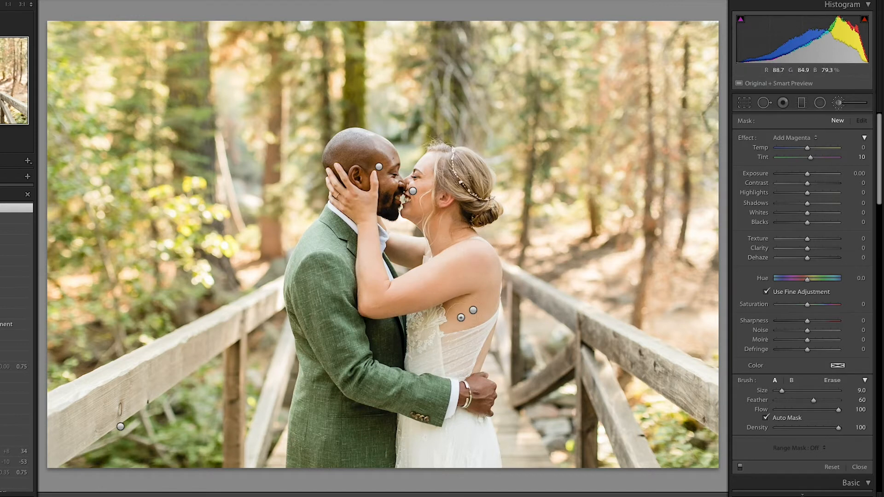
{"action": "key", "text": "h"}
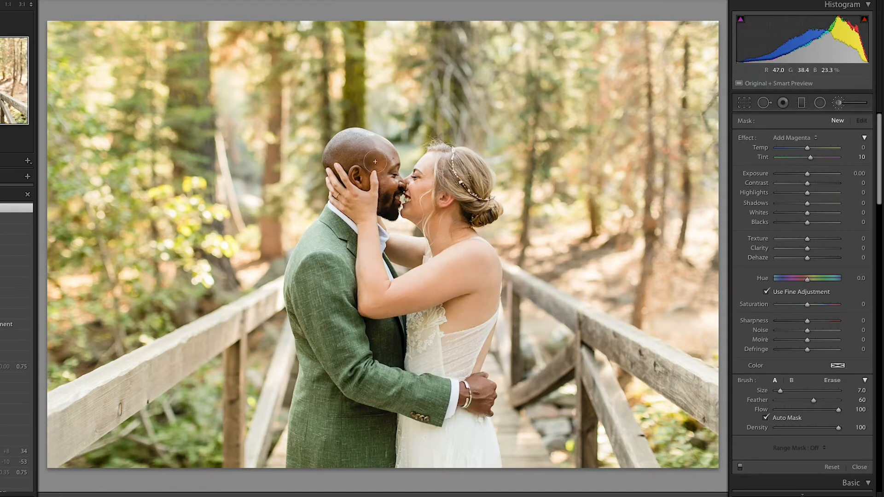
{"action": "mouse_move", "coordinate": [378, 157]}
{"action": "left_mouse_down"}
{"action": "mouse_move", "coordinate": [382, 166]}
{"action": "mouse_move", "coordinate": [367, 160]}
{"action": "left_mouse_up"}
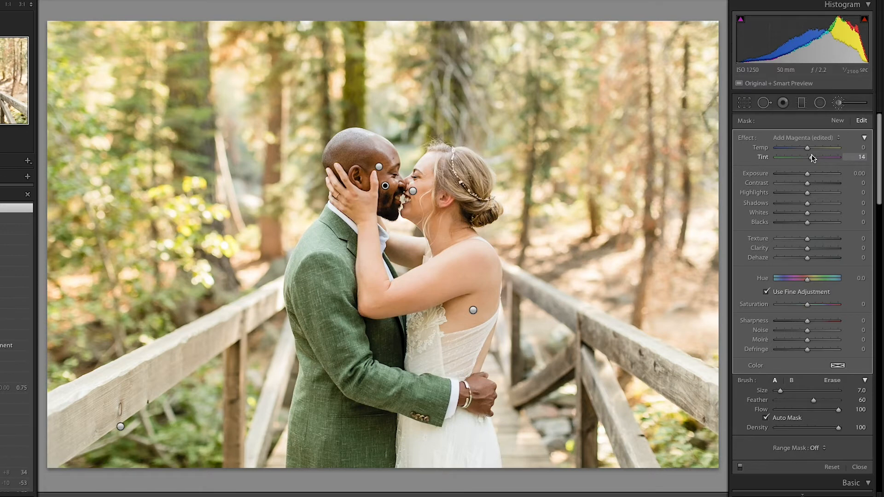
Step: Paint a new Add Warm brush of size 4 along the top of the groom's head, set its Temp to 16 and close the brush
{"action": "left_click", "coordinate": [838, 120]}
{"action": "left_click", "coordinate": [811, 137]}
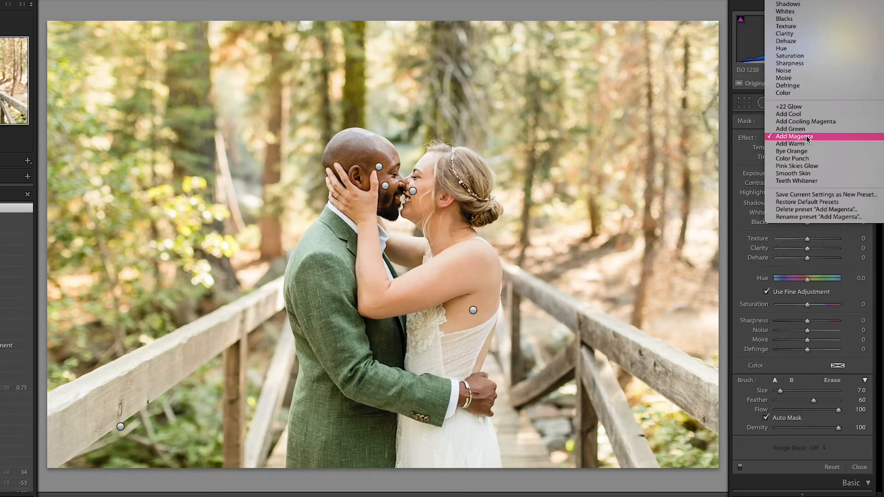
{"action": "scroll", "coordinate": [440, 120], "scroll_direction": "down", "scroll_amount": 3}
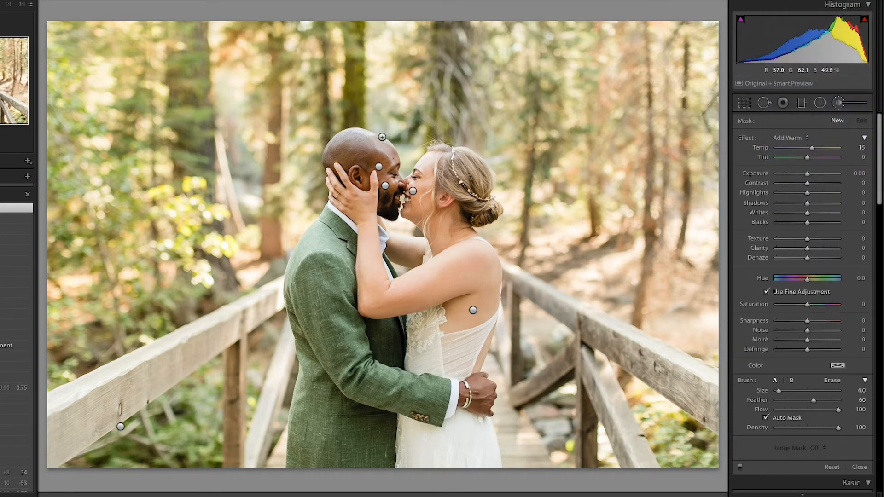
{"action": "mouse_move", "coordinate": [372, 137]}
{"action": "left_mouse_down"}
{"action": "mouse_move", "coordinate": [349, 129]}
{"action": "mouse_move", "coordinate": [330, 153]}
{"action": "mouse_move", "coordinate": [329, 146]}
{"action": "left_mouse_up"}
{"action": "left_click_drag", "start_coordinate": [813, 151], "coordinate": [814, 152]}
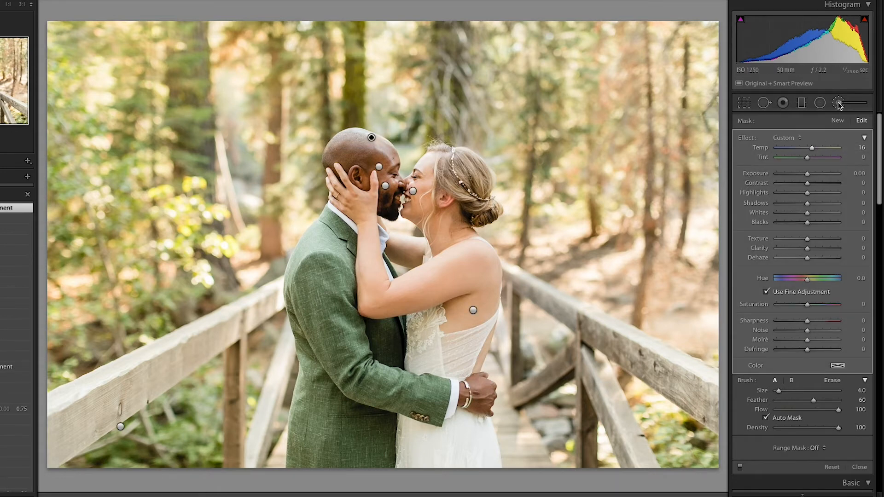
{"action": "left_click", "coordinate": [838, 104]}
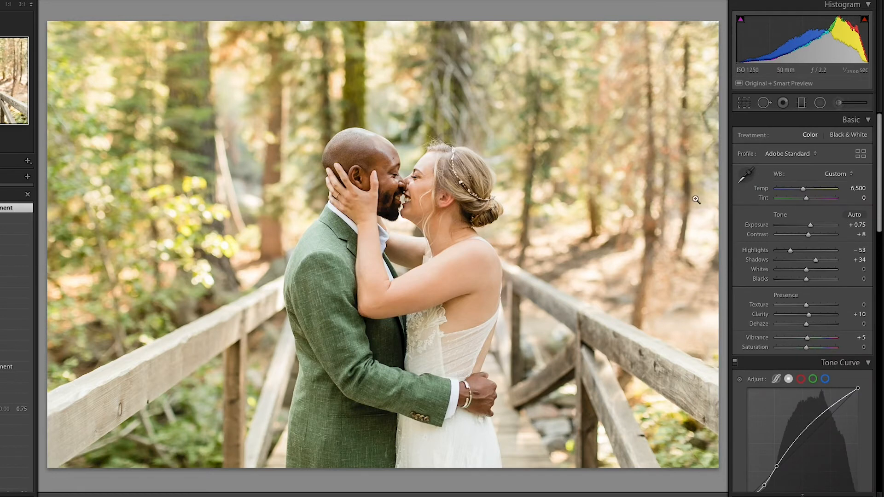
{"action": "left_click", "coordinate": [844, 104]}
{"action": "left_click", "coordinate": [848, 104]}
{"action": "left_click", "coordinate": [839, 105]}
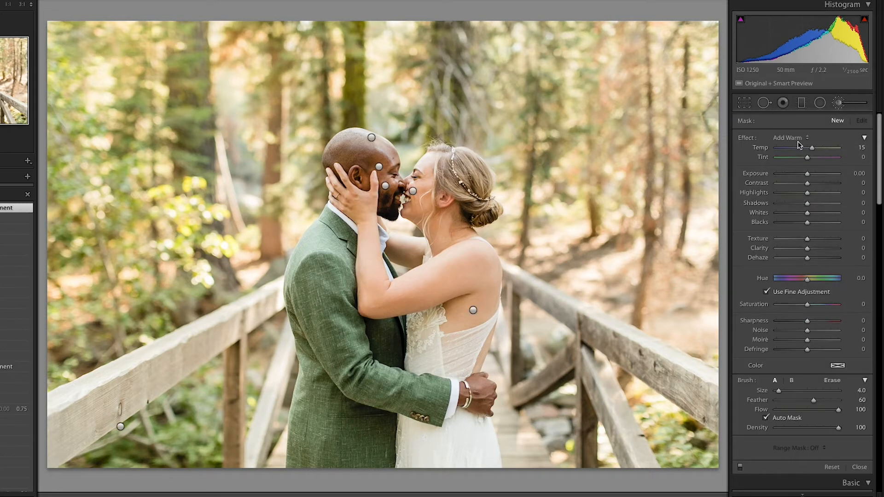
{"action": "left_click", "coordinate": [799, 139]}
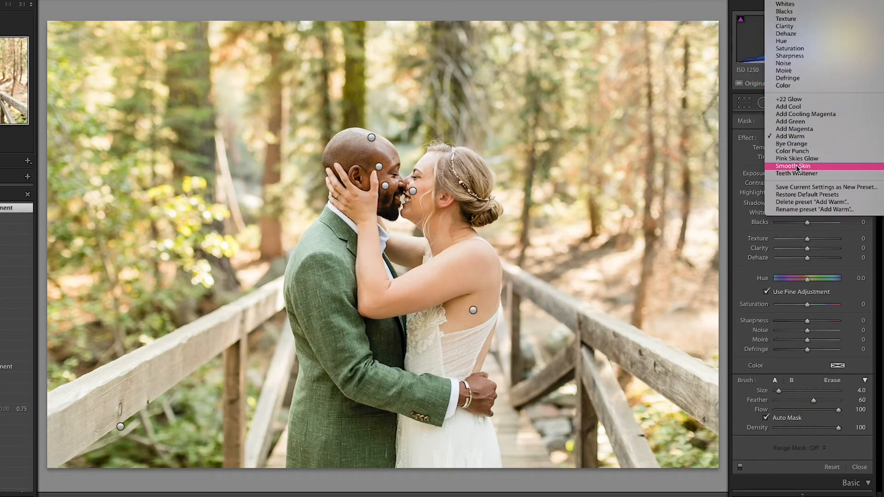
{"action": "left_click", "coordinate": [757, 162]}
Step: Try a graduated filter with Temp 15 from the photo's left edge across the couple, and delete it
{"action": "left_click", "coordinate": [802, 104]}
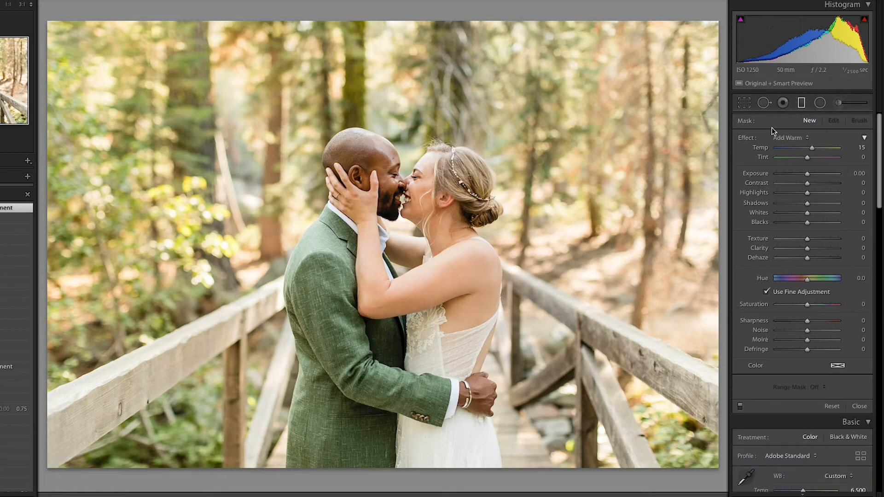
{"action": "left_click", "coordinate": [793, 141]}
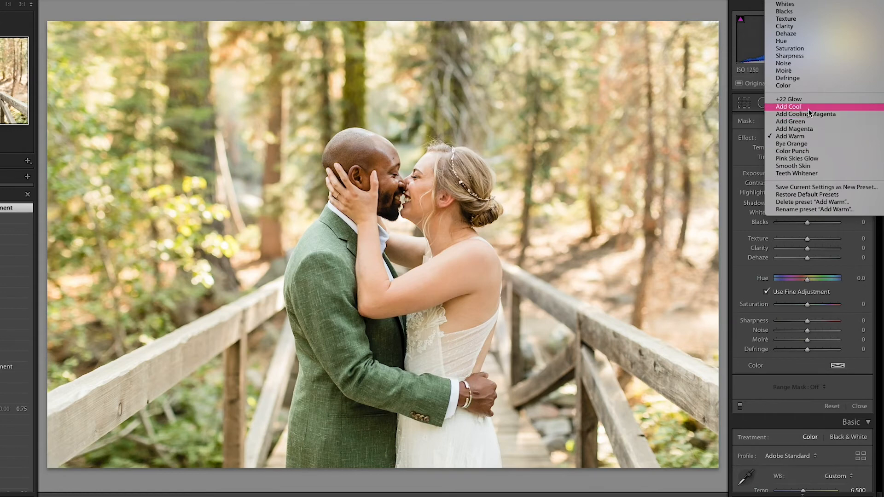
{"action": "left_click", "coordinate": [806, 137]}
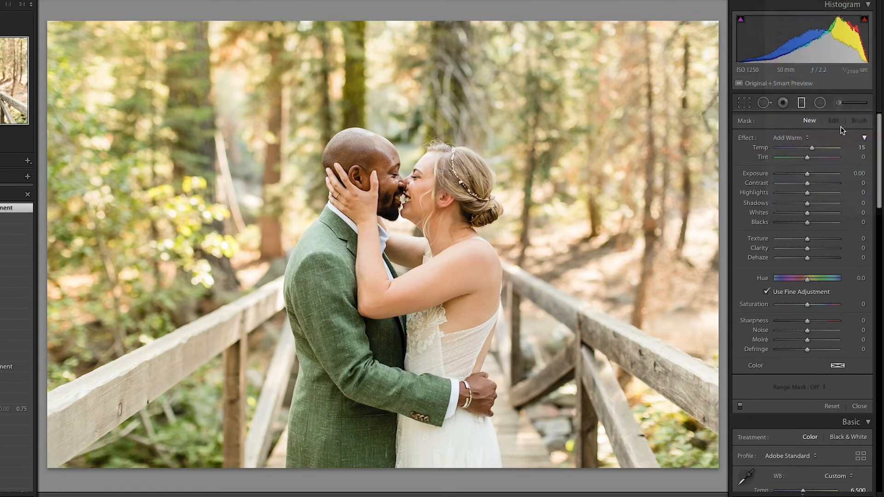
{"action": "left_click_drag", "start_coordinate": [48, 341], "coordinate": [514, 282]}
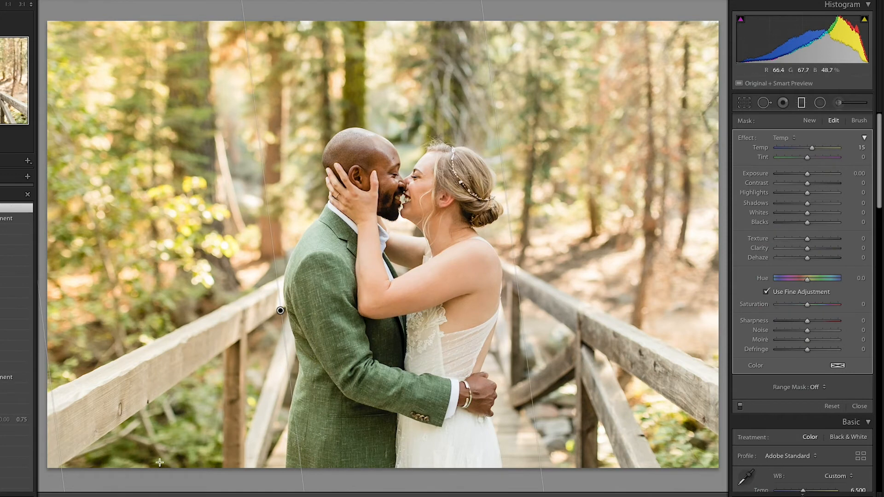
{"action": "key", "text": "Delete"}
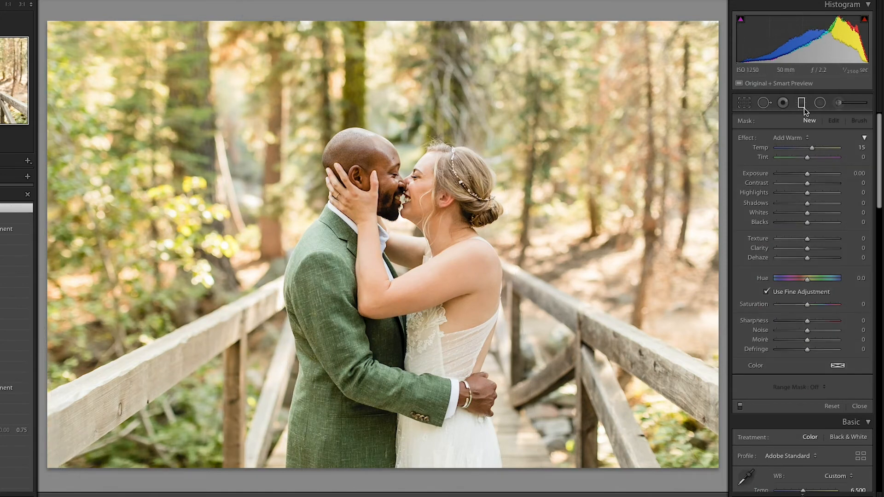
{"action": "left_click", "coordinate": [844, 108]}
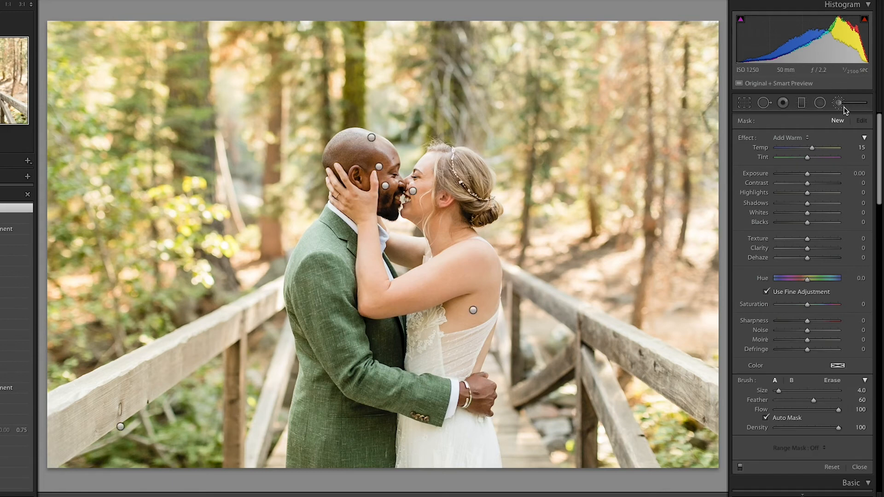
{"action": "left_click", "coordinate": [844, 108]}
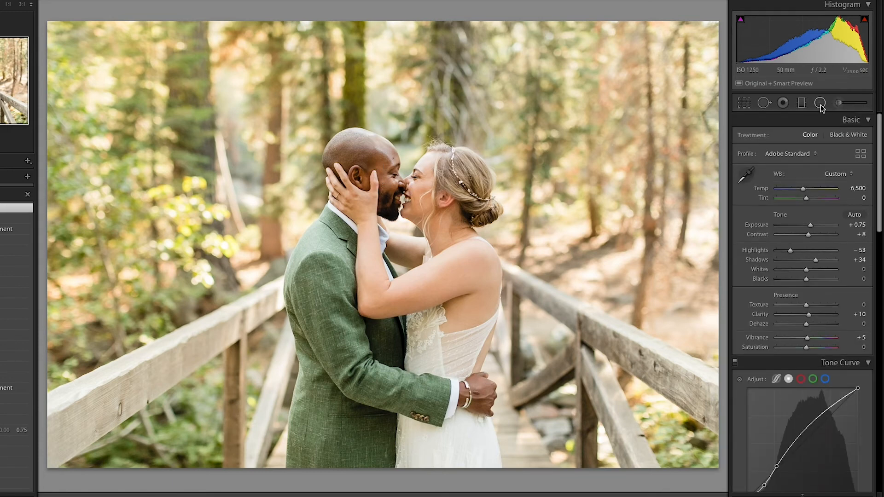